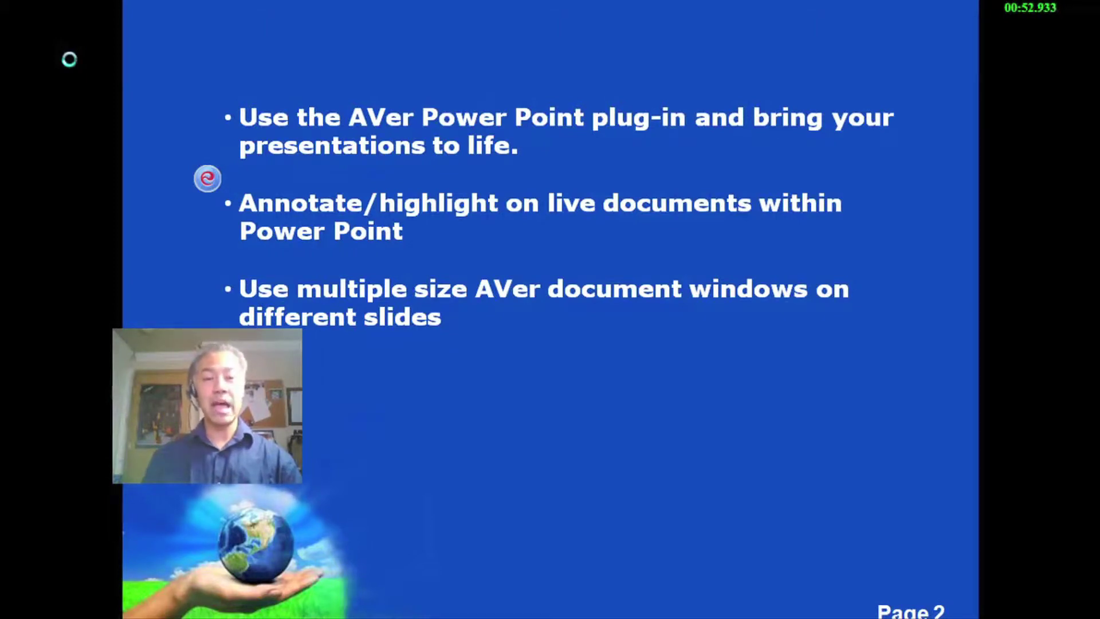
# Step: Advance to Page 3 and pause the live AVerVision camera feed of the setup diagram
pyautogui.press('pagedown')
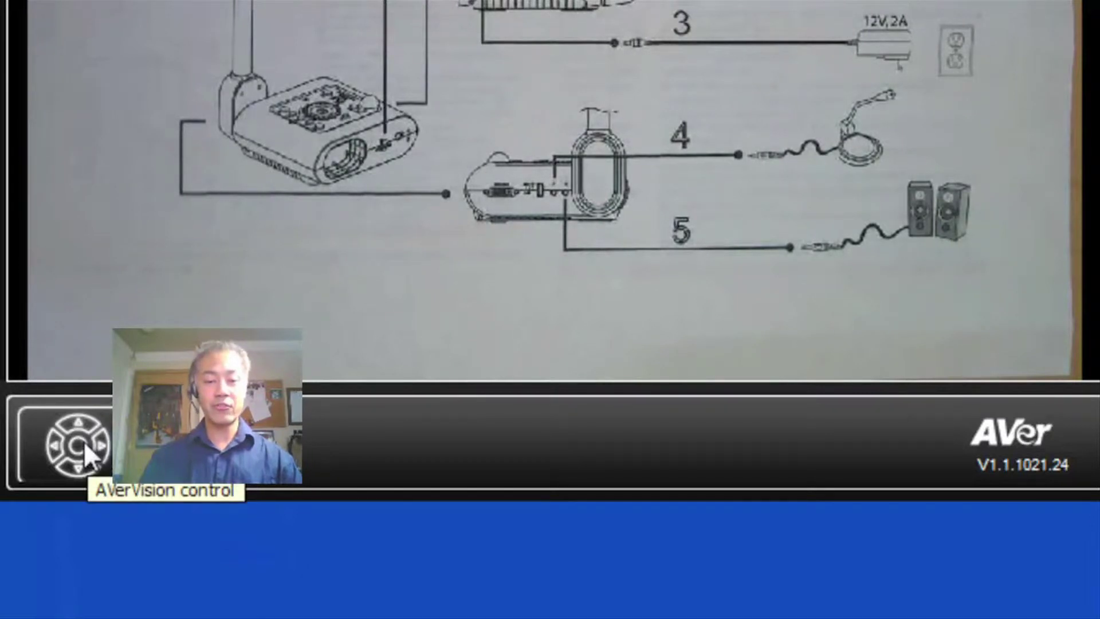
pyautogui.click(84, 441)
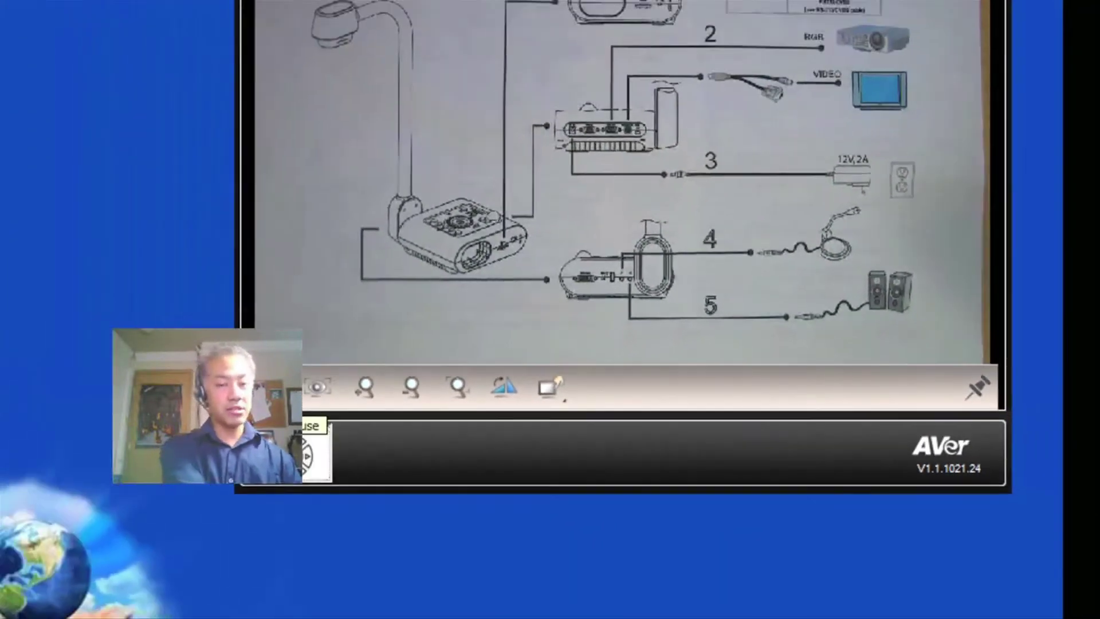
pyautogui.click(286, 395)
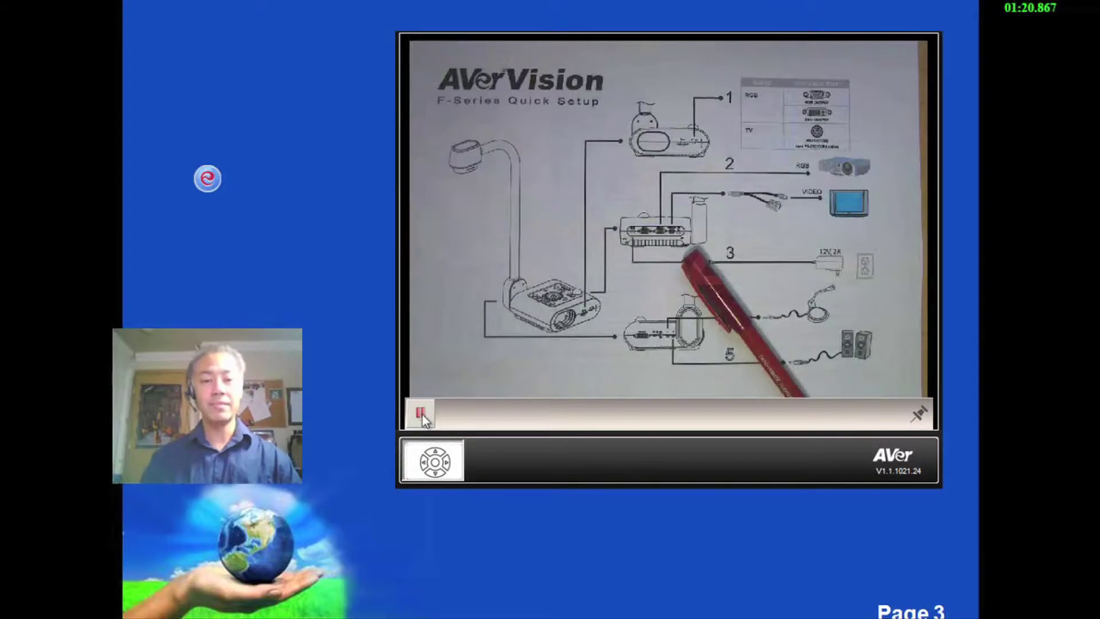
pyautogui.moveTo(416, 415)
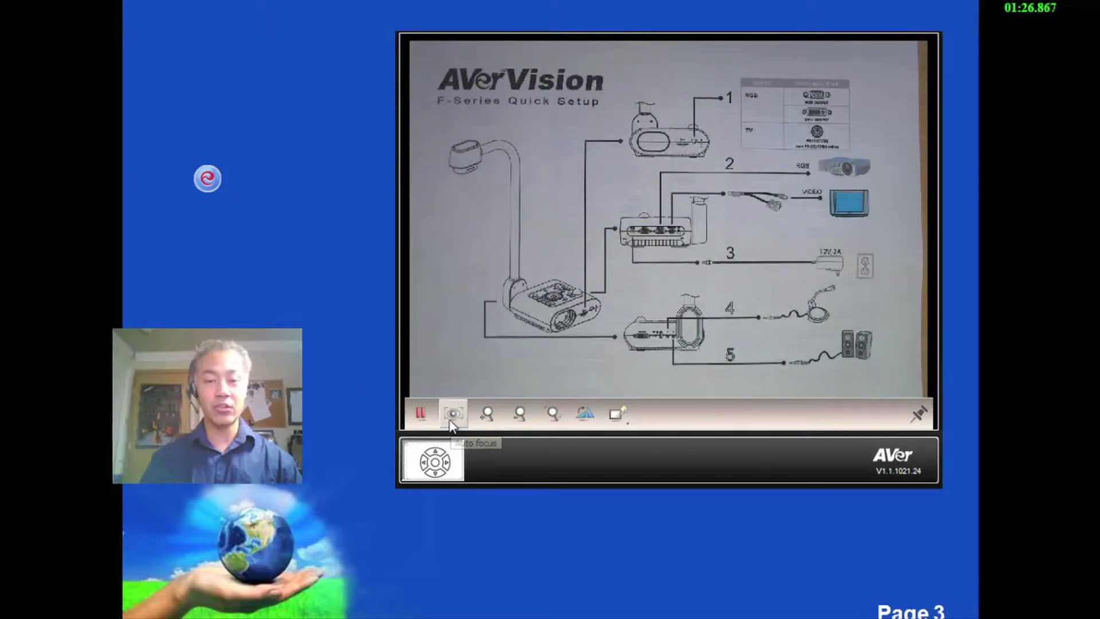
# Step: Zoom the camera view in once, then back out twice
pyautogui.click(490, 412)
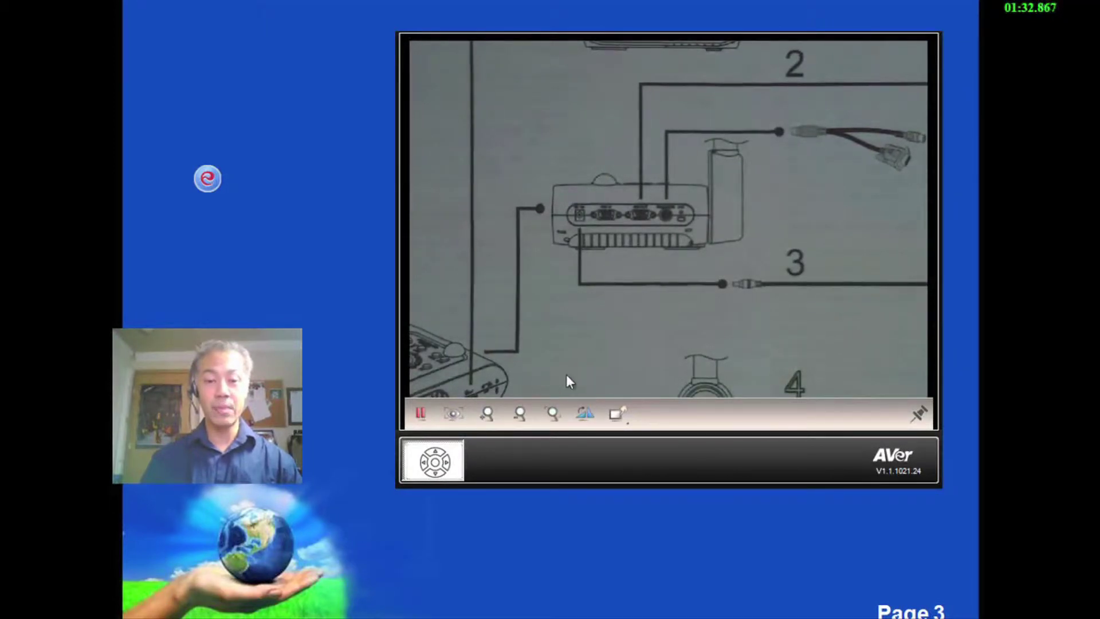
pyautogui.click(520, 414)
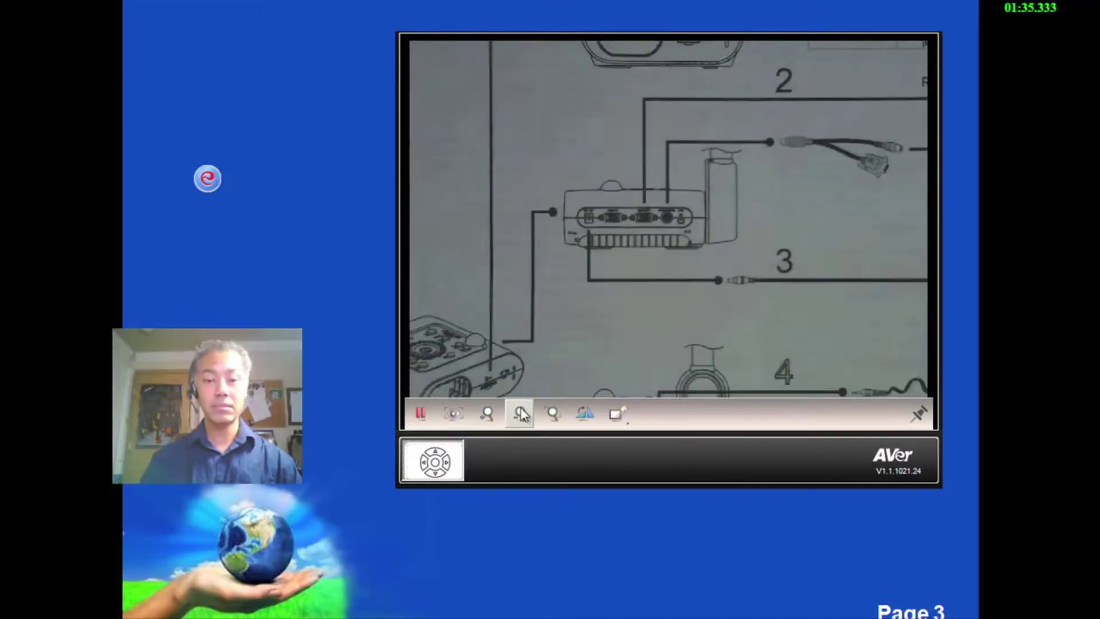
pyautogui.click(520, 414)
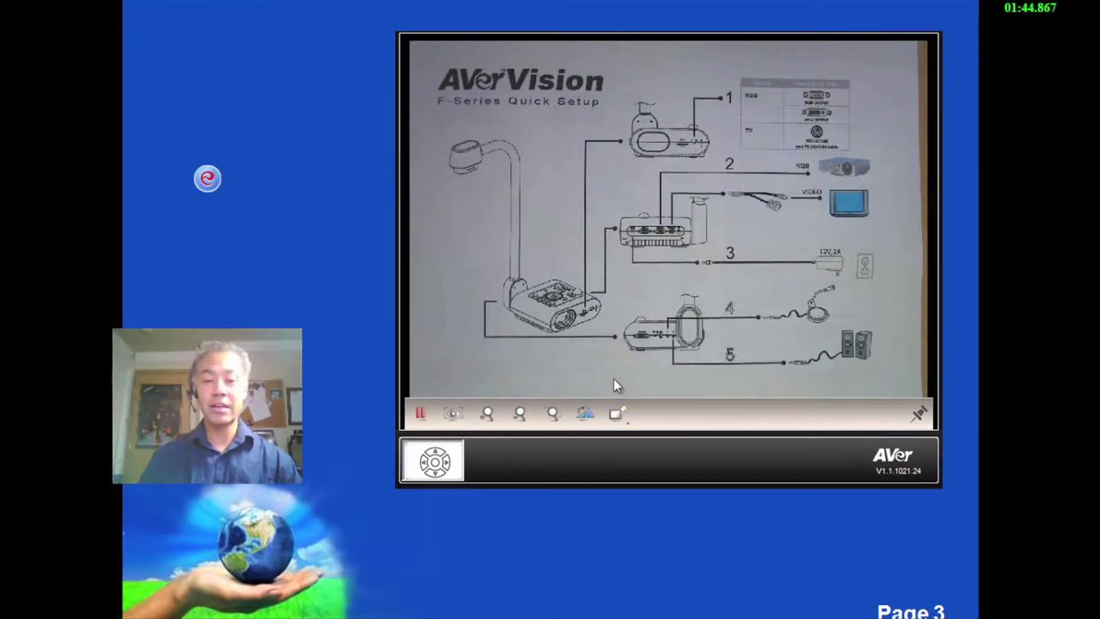
# Step: Rotate the camera image four times until it is upright, and show the image adjustment tools
pyautogui.click(578, 403)
pyautogui.click(579, 403)
pyautogui.click(579, 403)
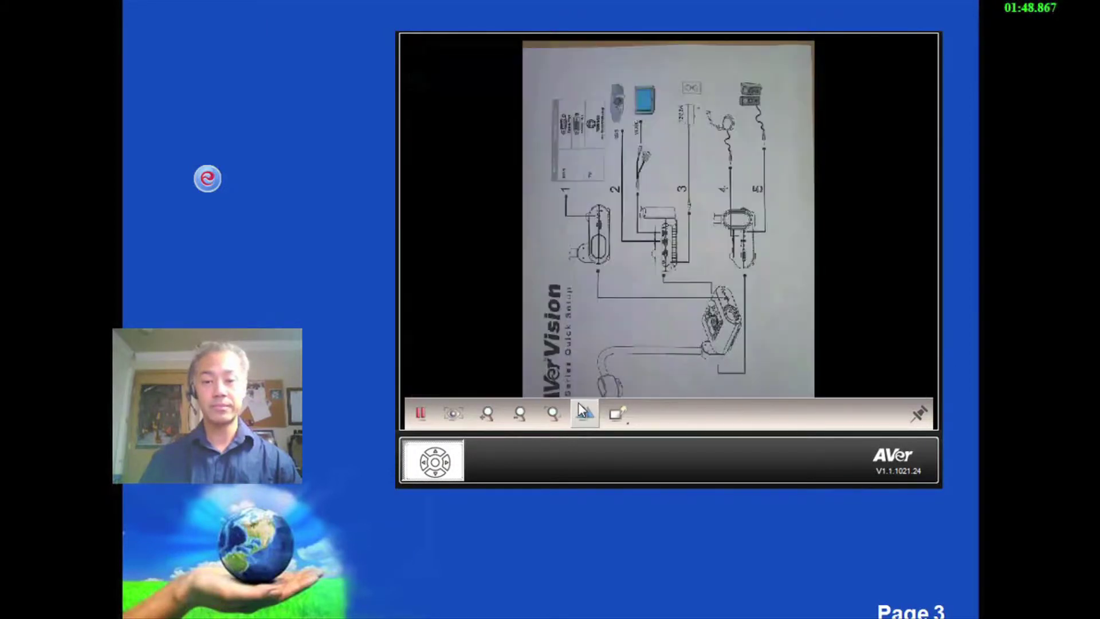
pyautogui.click(579, 403)
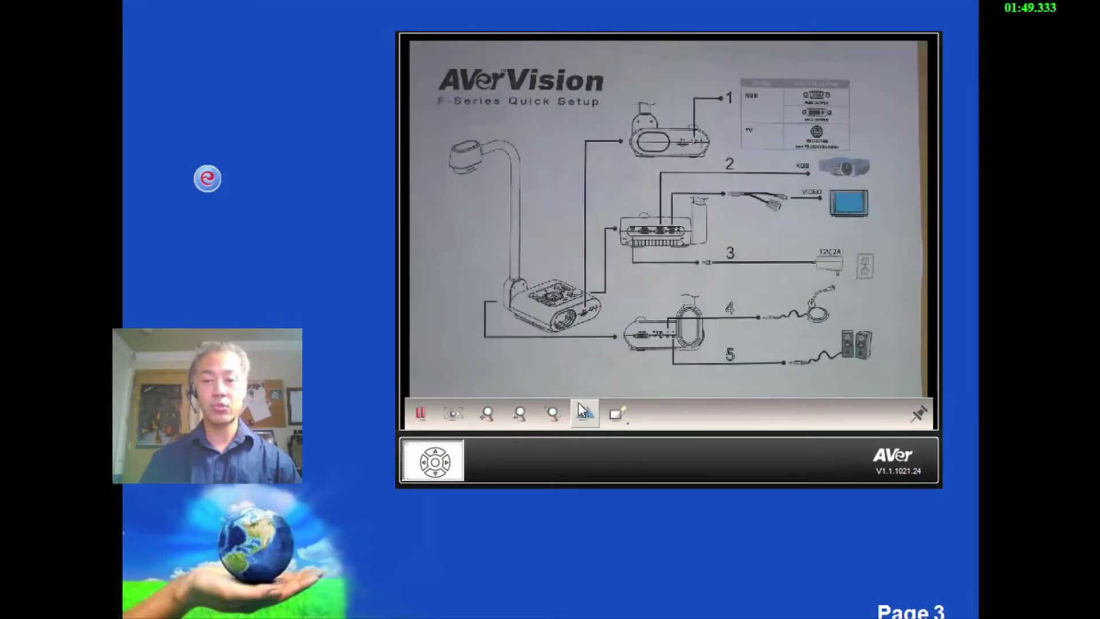
pyautogui.click(615, 404)
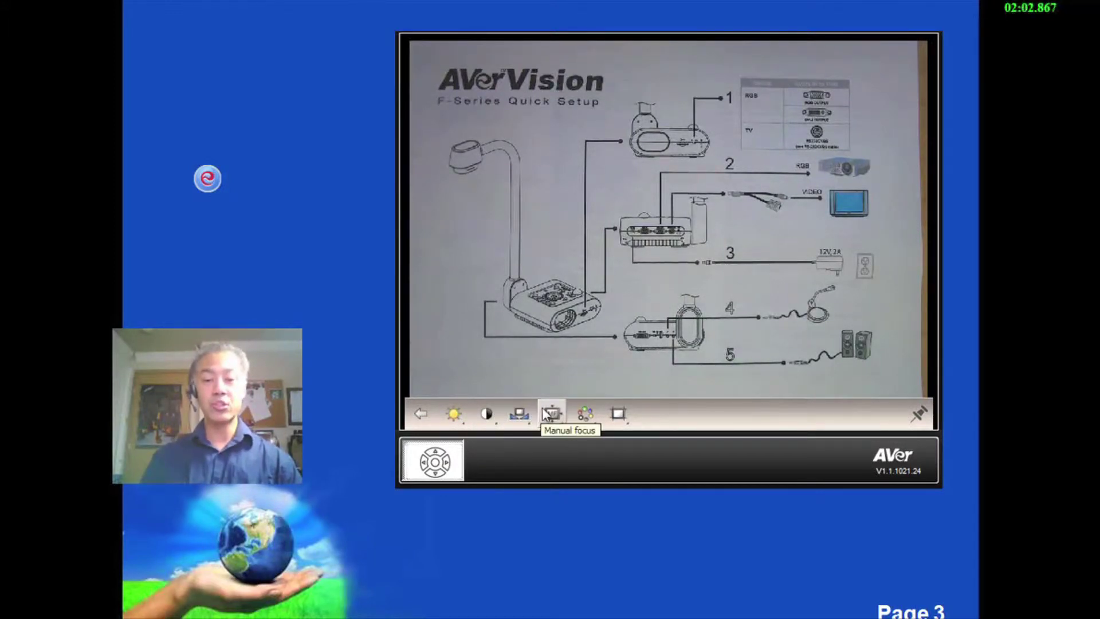
# Step: Apply the Negative colour effect to the live camera image
pyautogui.click(584, 413)
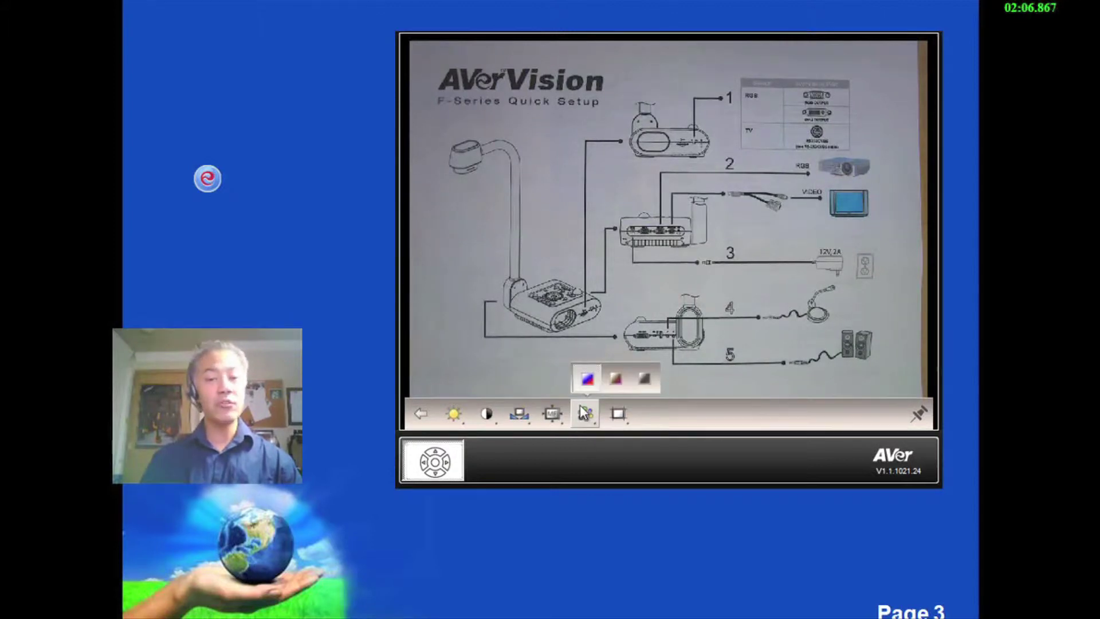
pyautogui.click(616, 375)
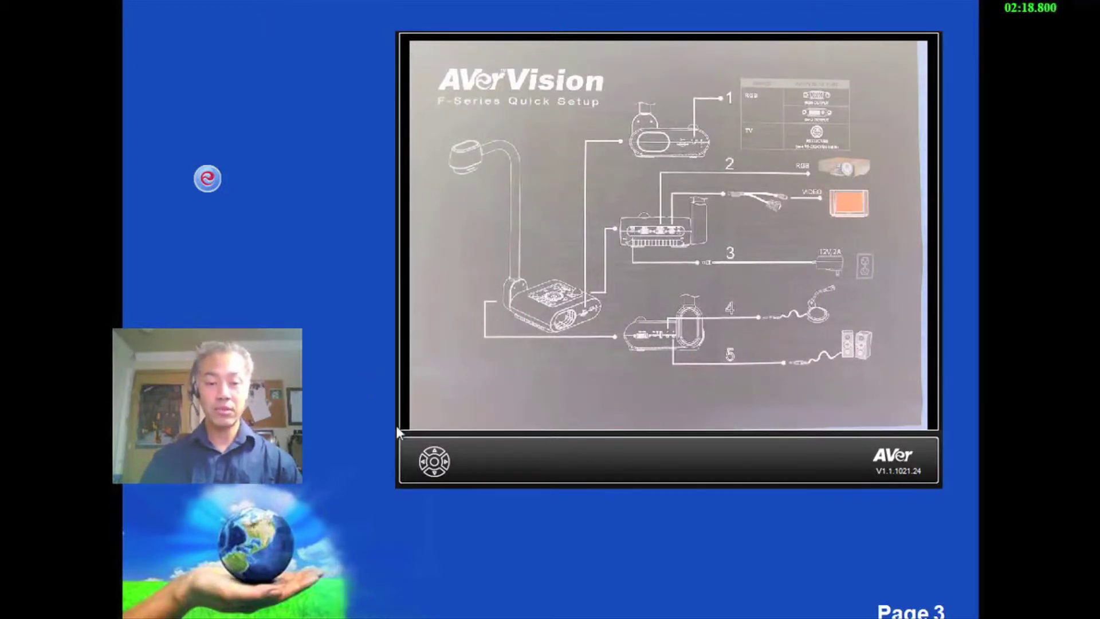
pyautogui.click(434, 460)
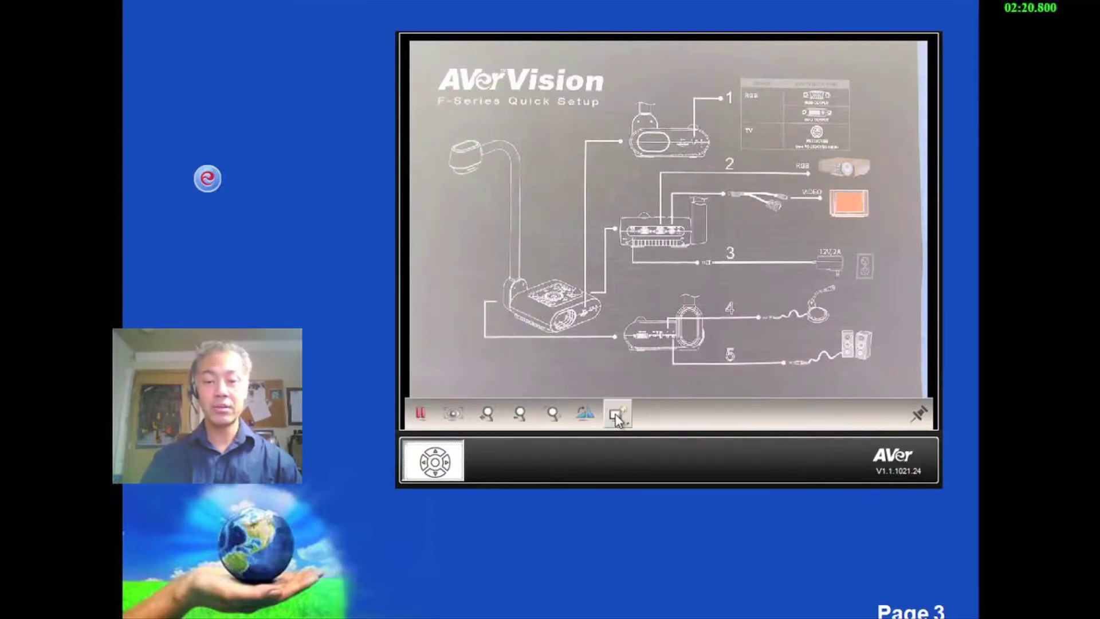
pyautogui.click(615, 414)
# Step: Switch the camera image to Grayscale, then back to full Color
pyautogui.click(590, 417)
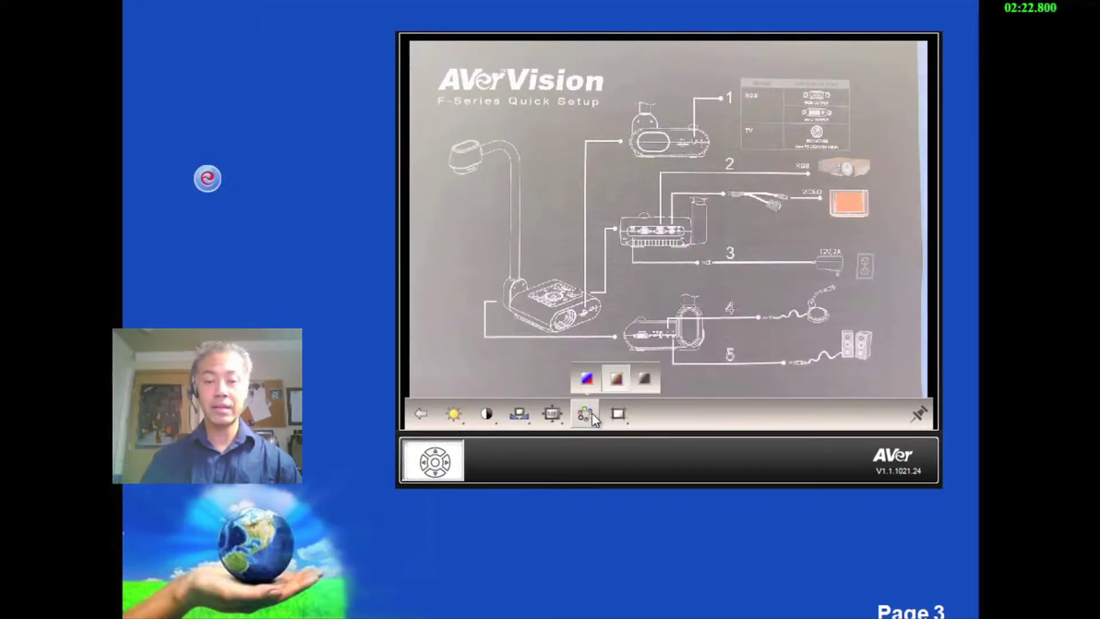
pyautogui.click(654, 379)
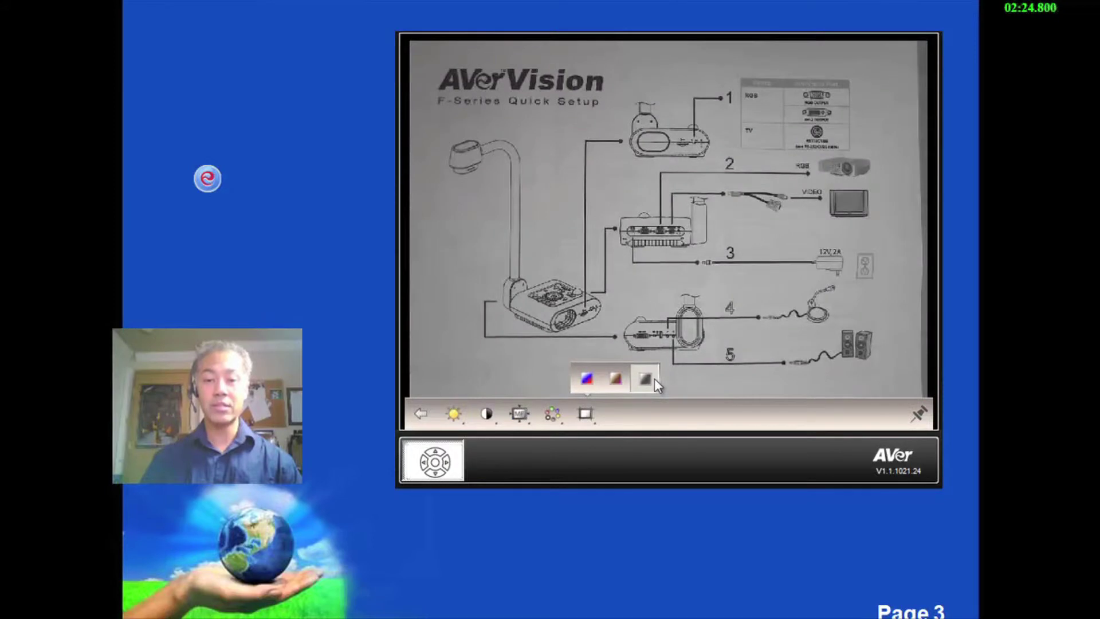
pyautogui.click(587, 380)
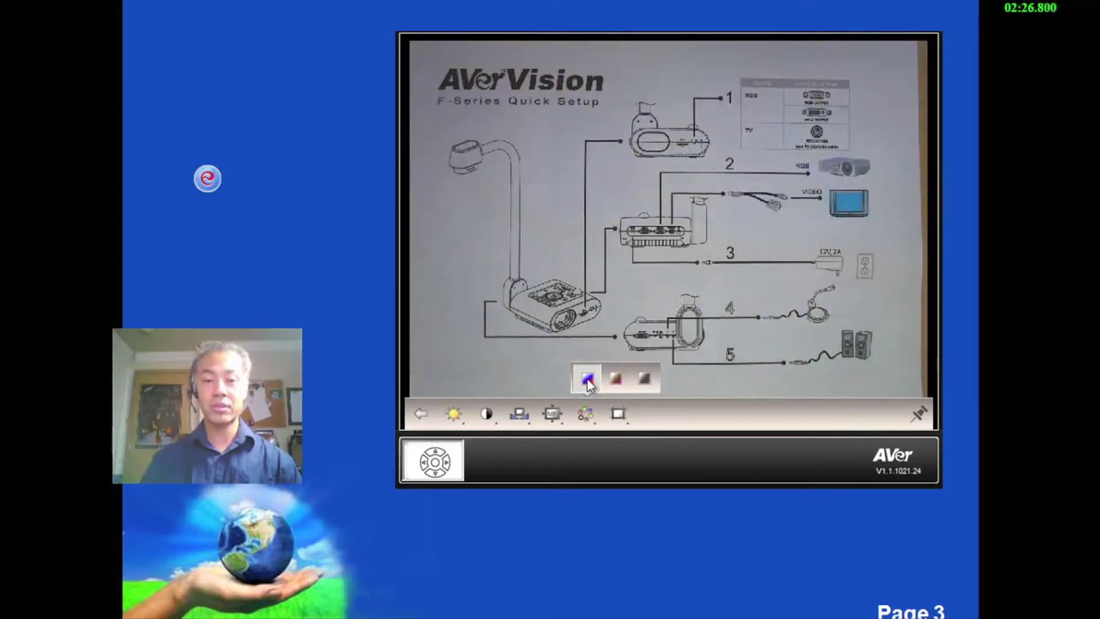
pyautogui.click(619, 417)
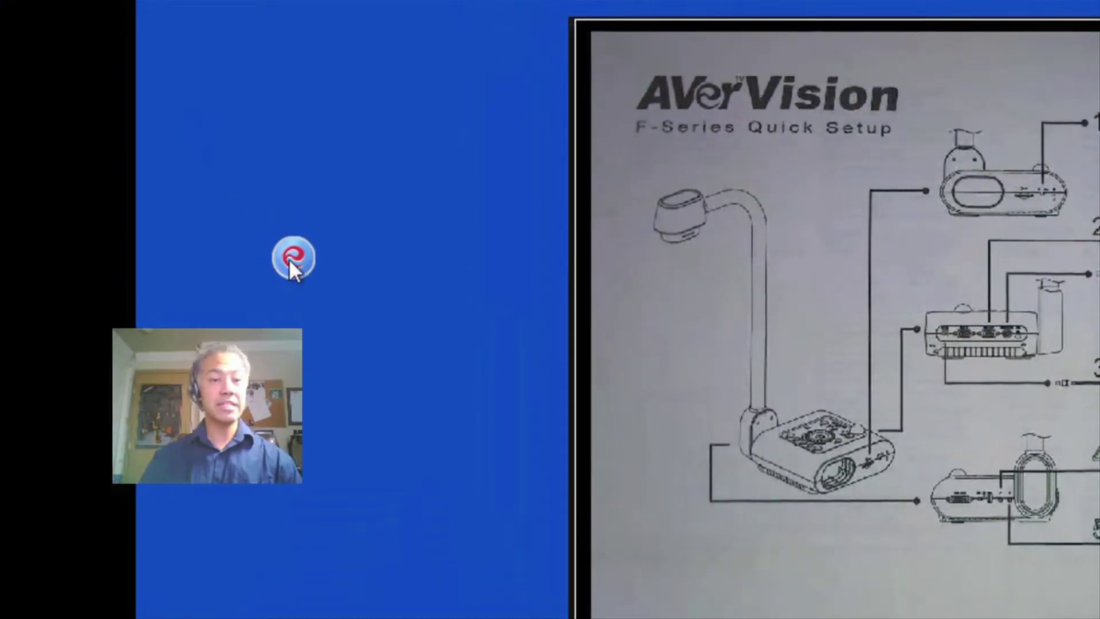
pyautogui.click(289, 257)
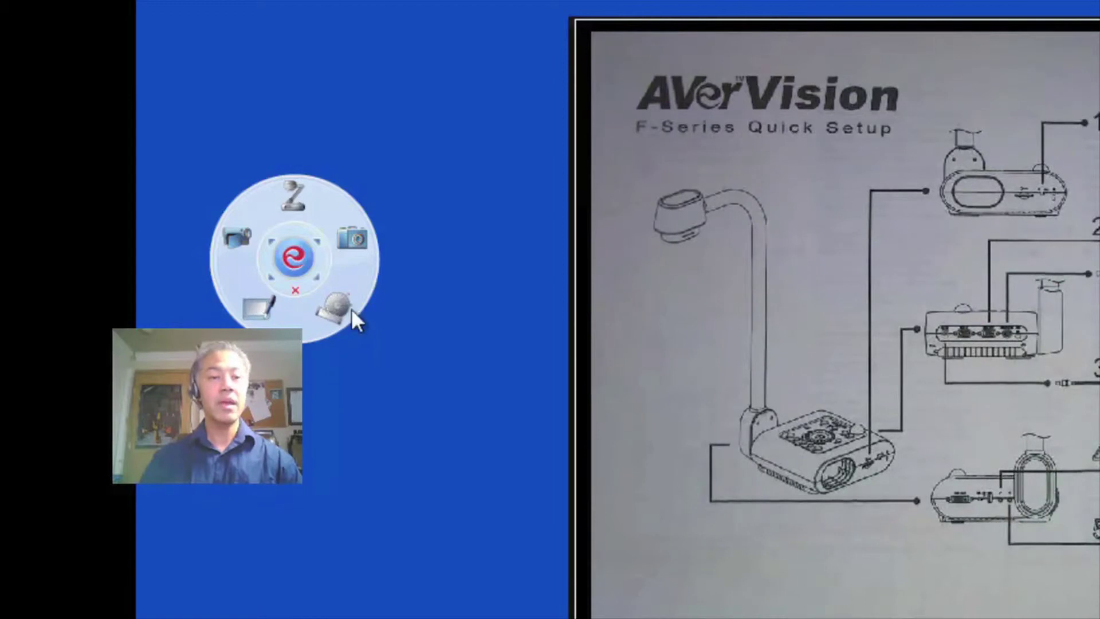
pyautogui.click(337, 312)
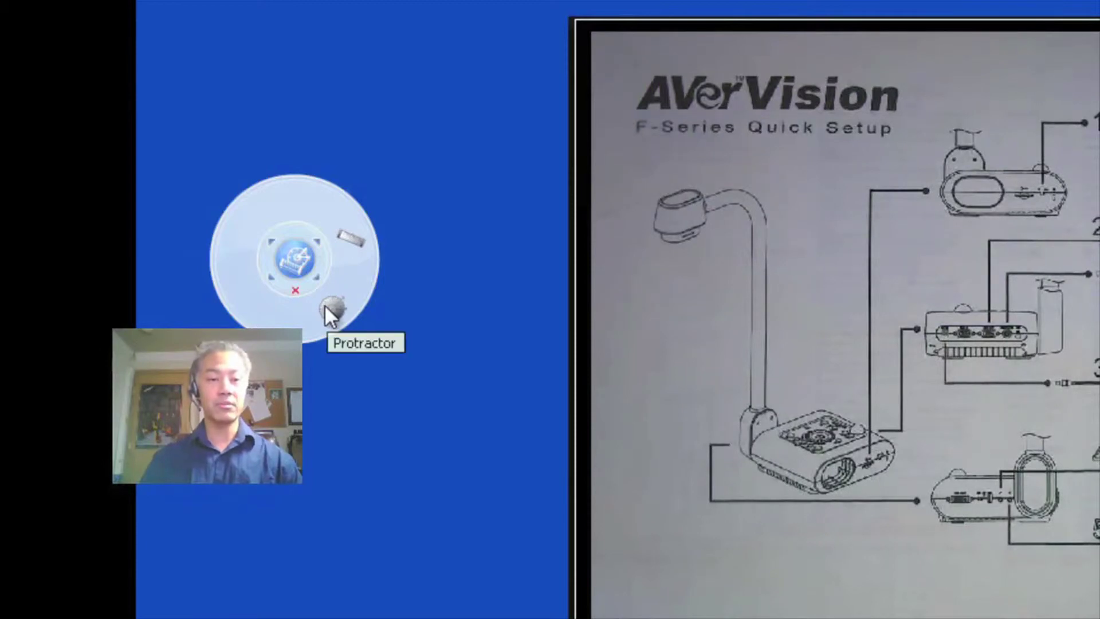
pyautogui.click(294, 260)
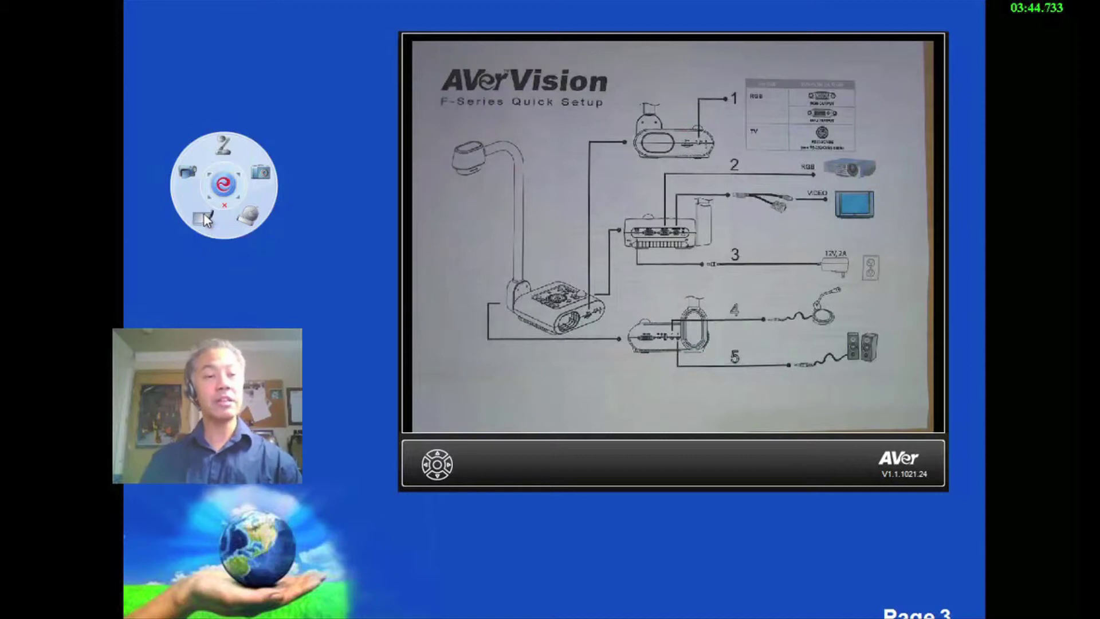
# Step: Highlight the camera arm and the vertical cable line in yellow
pyautogui.click(204, 214)
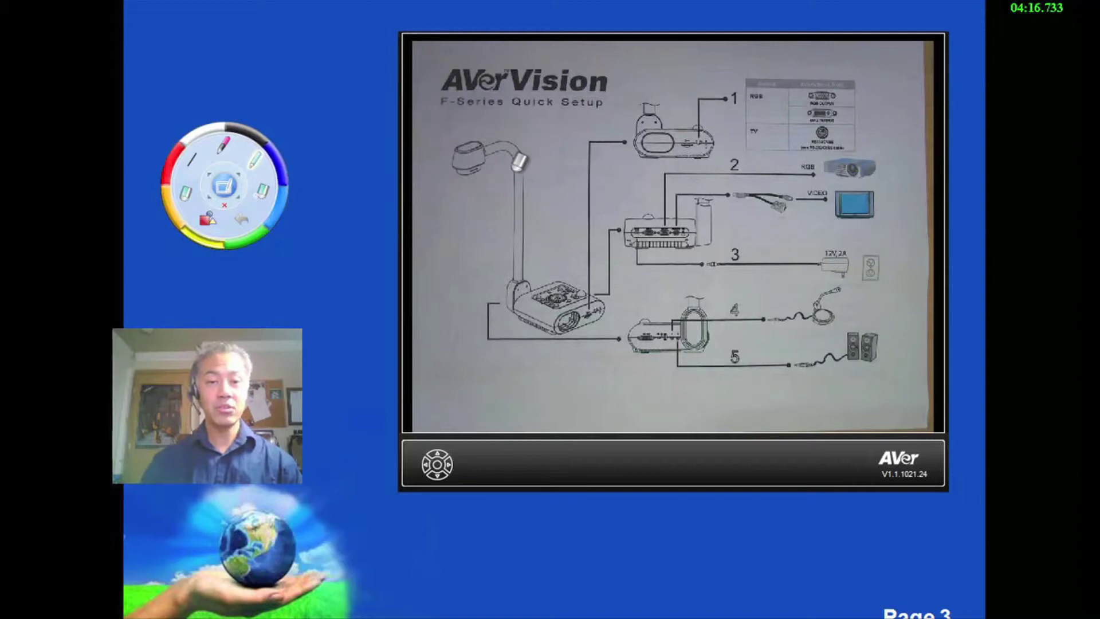
pyautogui.moveTo(514, 167); pyautogui.dragTo(516, 281)
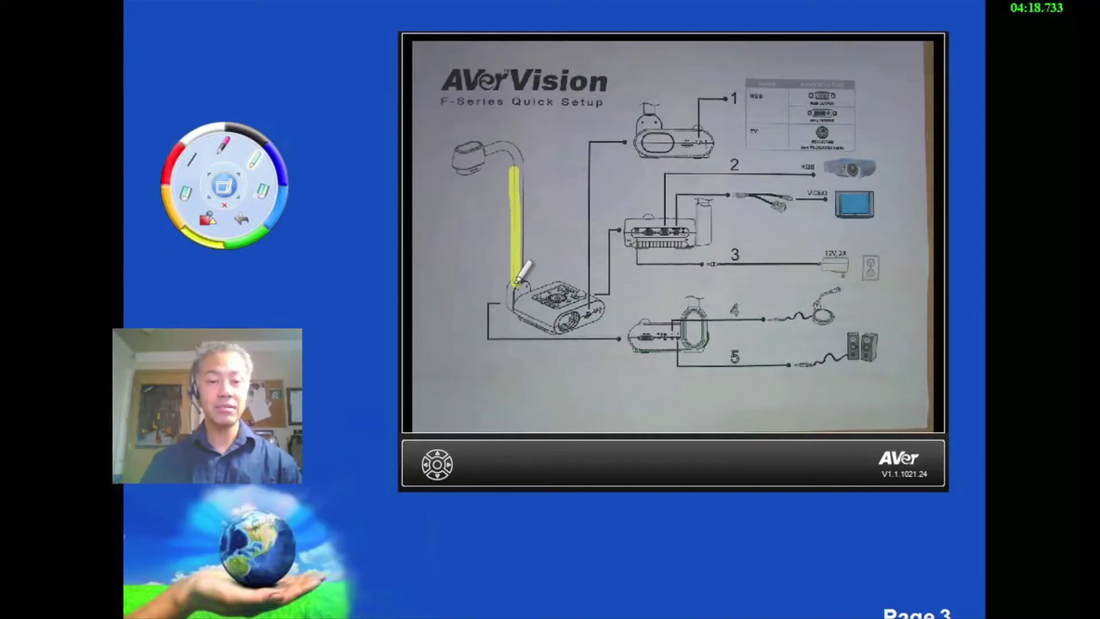
pyautogui.moveTo(586, 142); pyautogui.dragTo(586, 248)
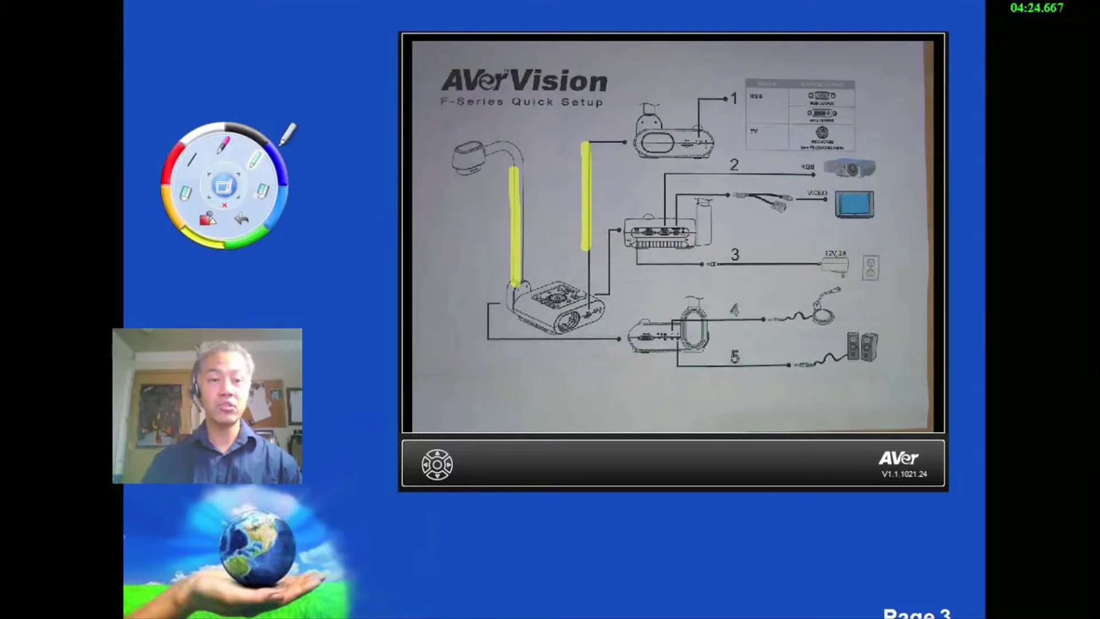
# Step: Switch the highlighter to blue and mark lines 2 and 3
pyautogui.click(280, 201)
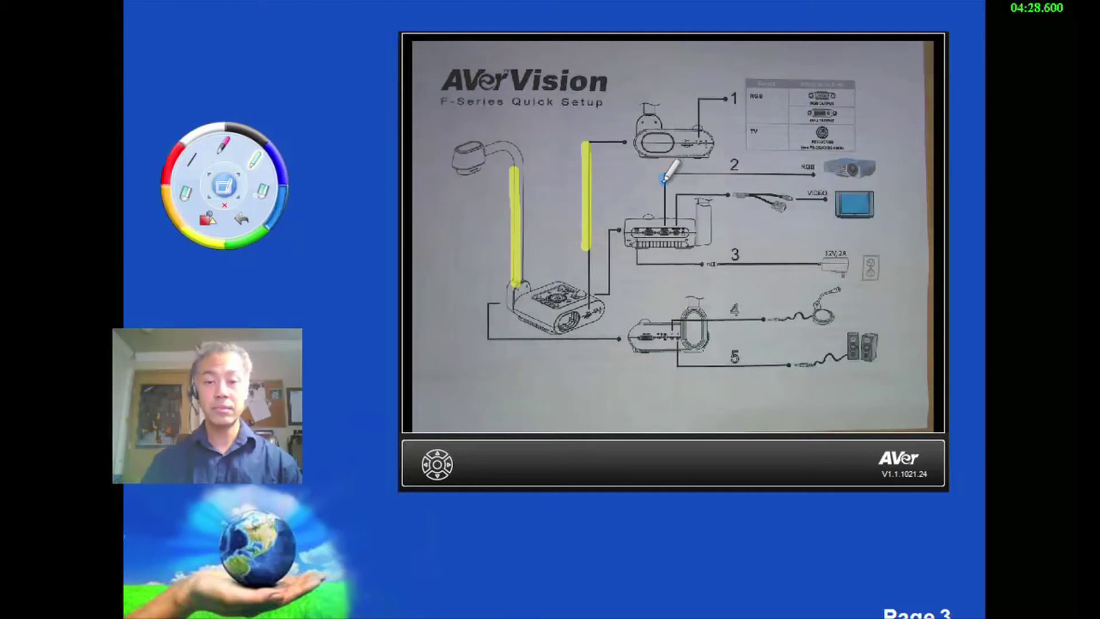
pyautogui.moveTo(664, 178)
pyautogui.mouseDown()
pyautogui.moveTo(665, 216)
pyautogui.moveTo(665, 177)
pyautogui.moveTo(729, 178)
pyautogui.mouseUp()
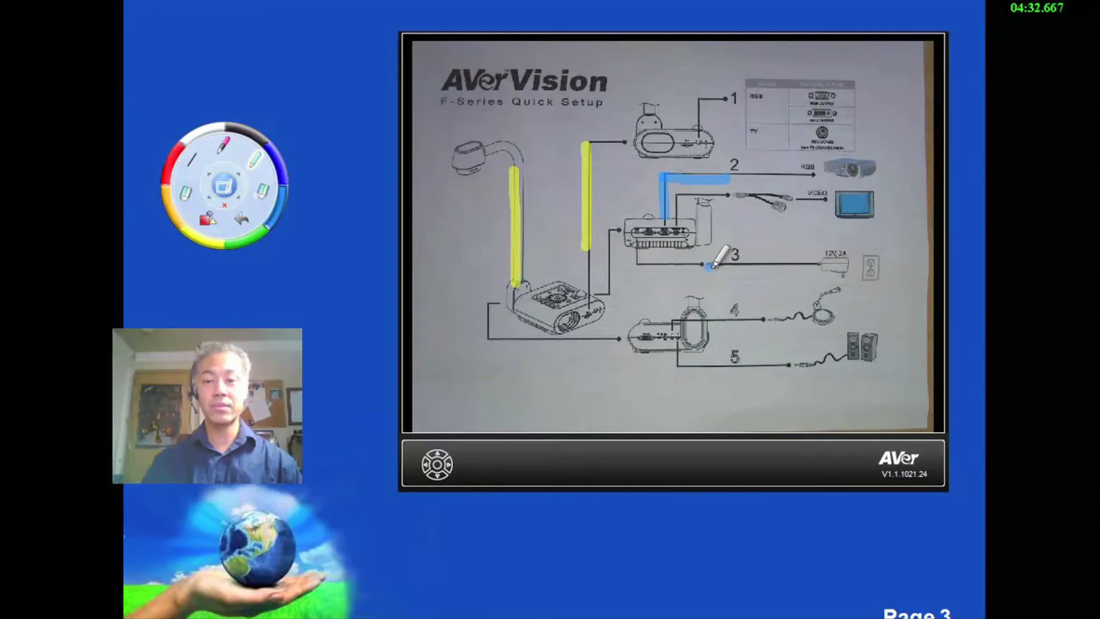
pyautogui.moveTo(709, 265); pyautogui.dragTo(762, 259)
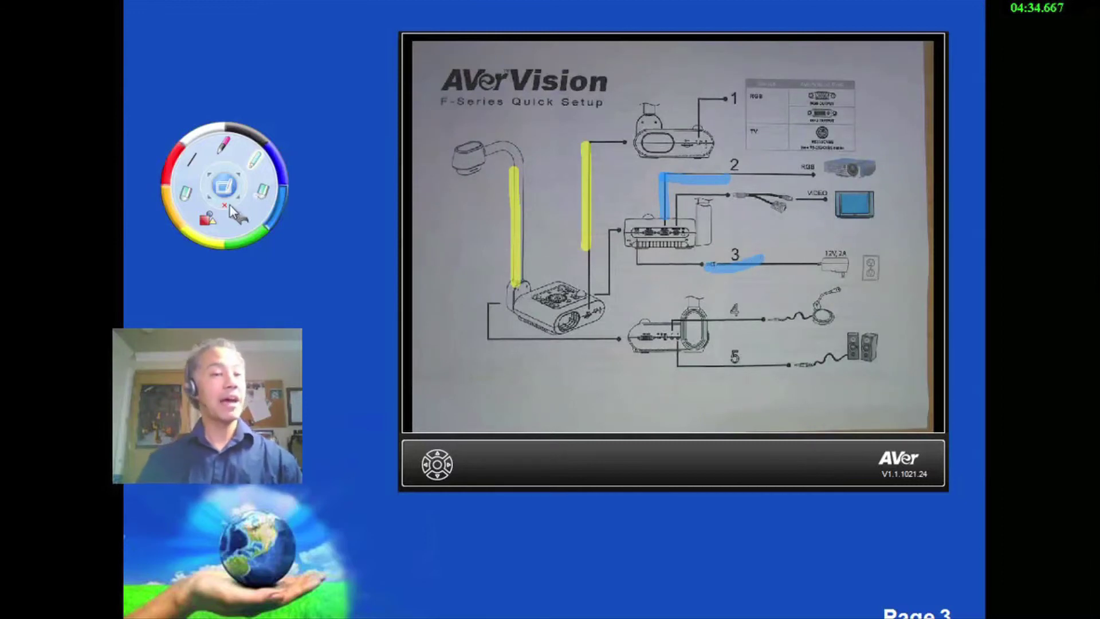
# Step: Erase the blue mark on line 3 and draw a vertical black line left of the camera
pyautogui.click(265, 194)
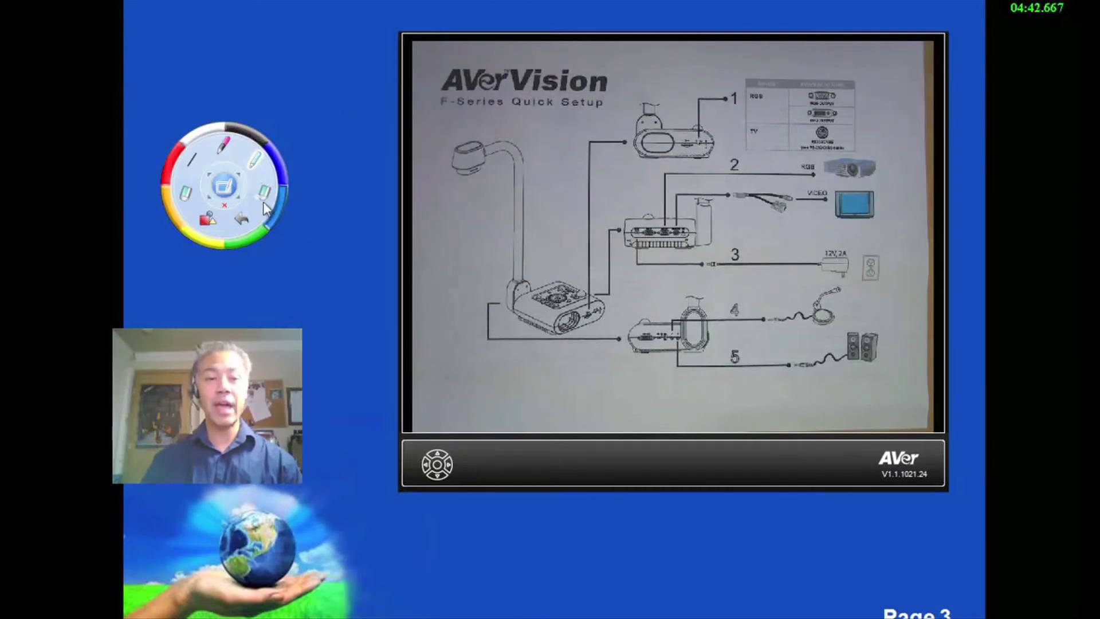
pyautogui.click(247, 214)
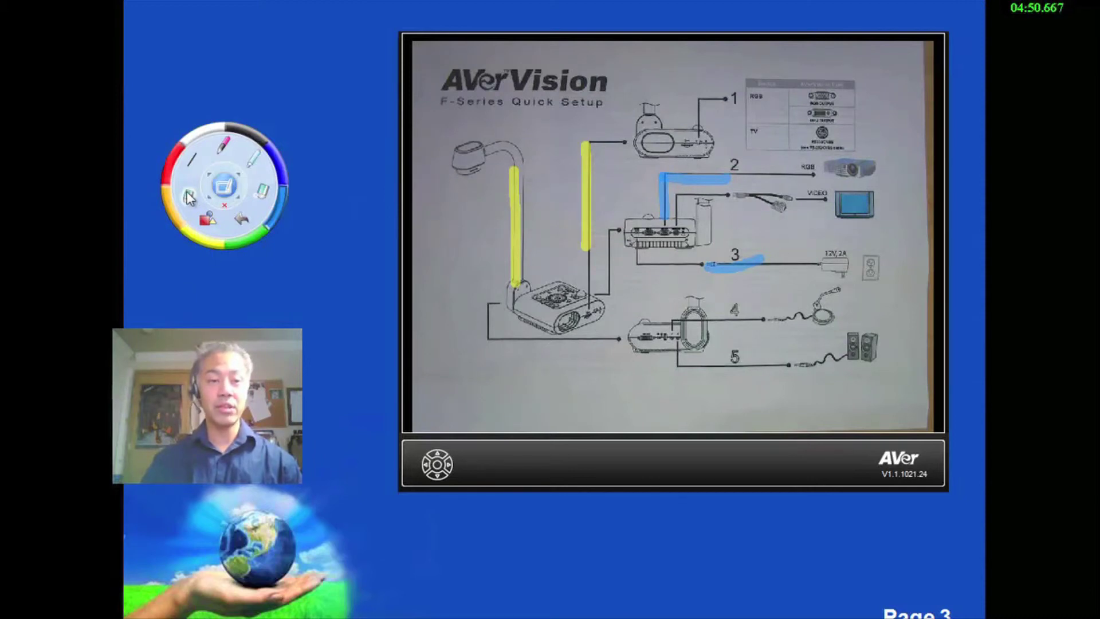
pyautogui.click(749, 261)
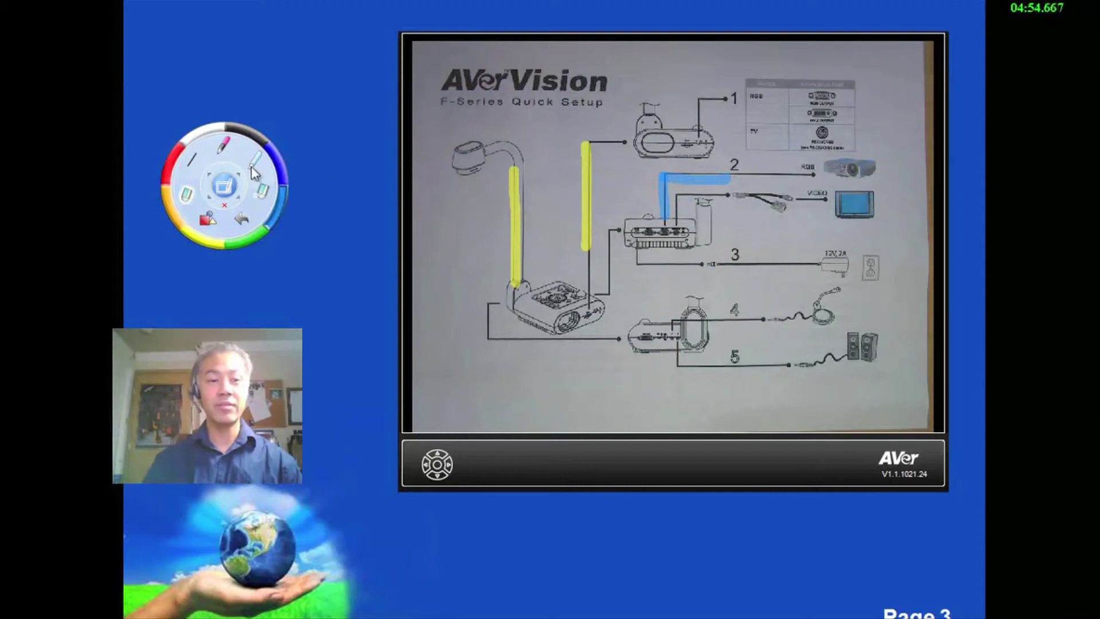
pyautogui.click(194, 166)
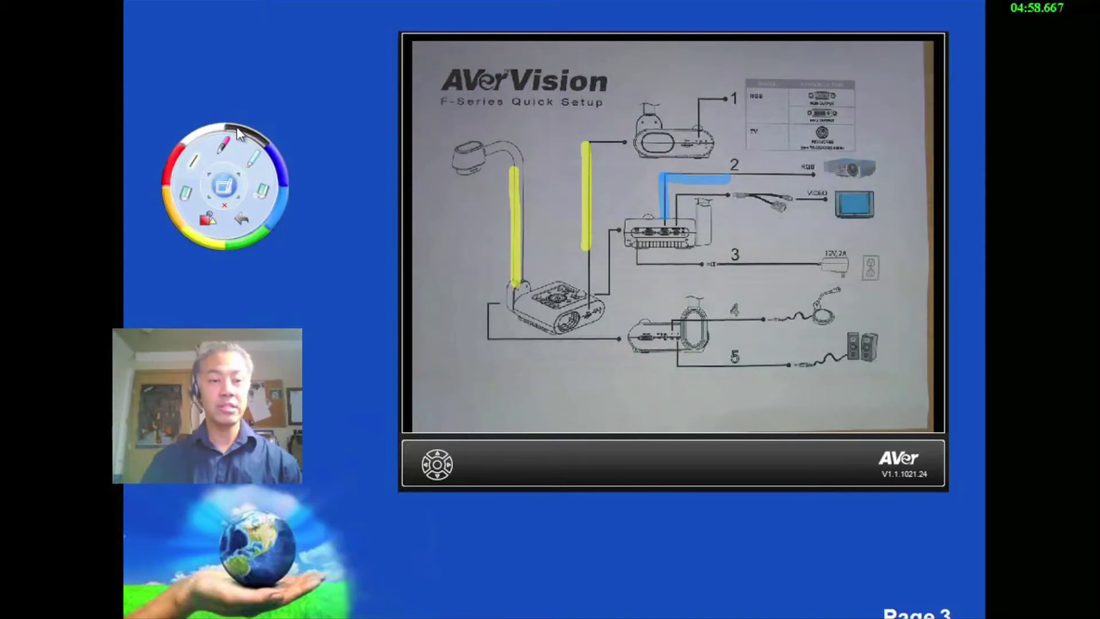
pyautogui.moveTo(465, 202); pyautogui.dragTo(466, 331)
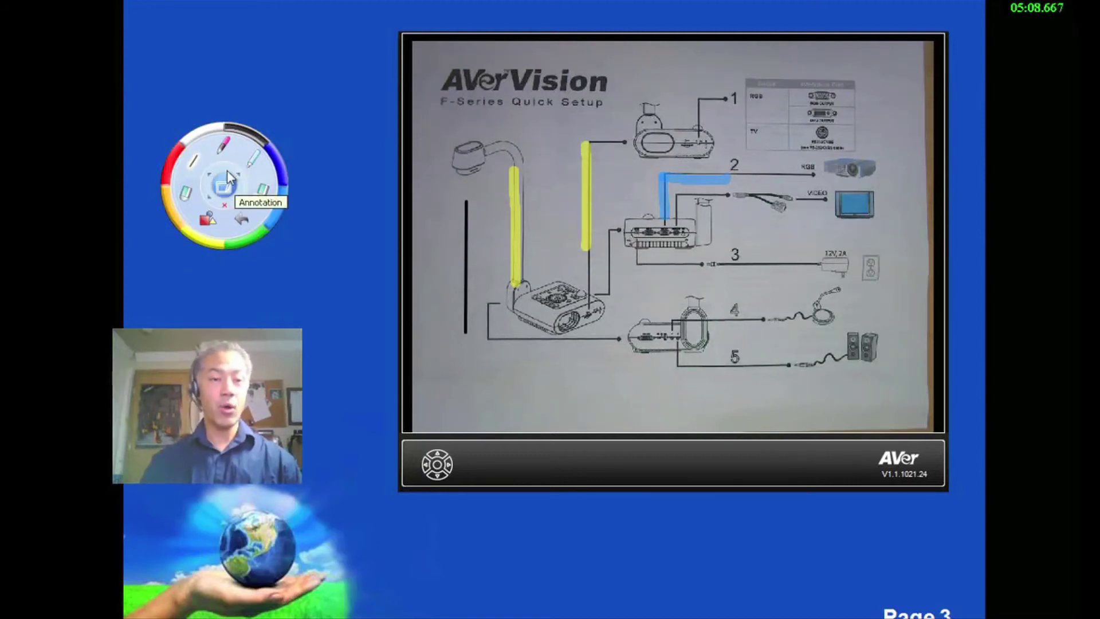
# Step: Collapse the tool wheel to a small icon, move it aside, and advance to Page 4
pyautogui.click(226, 175)
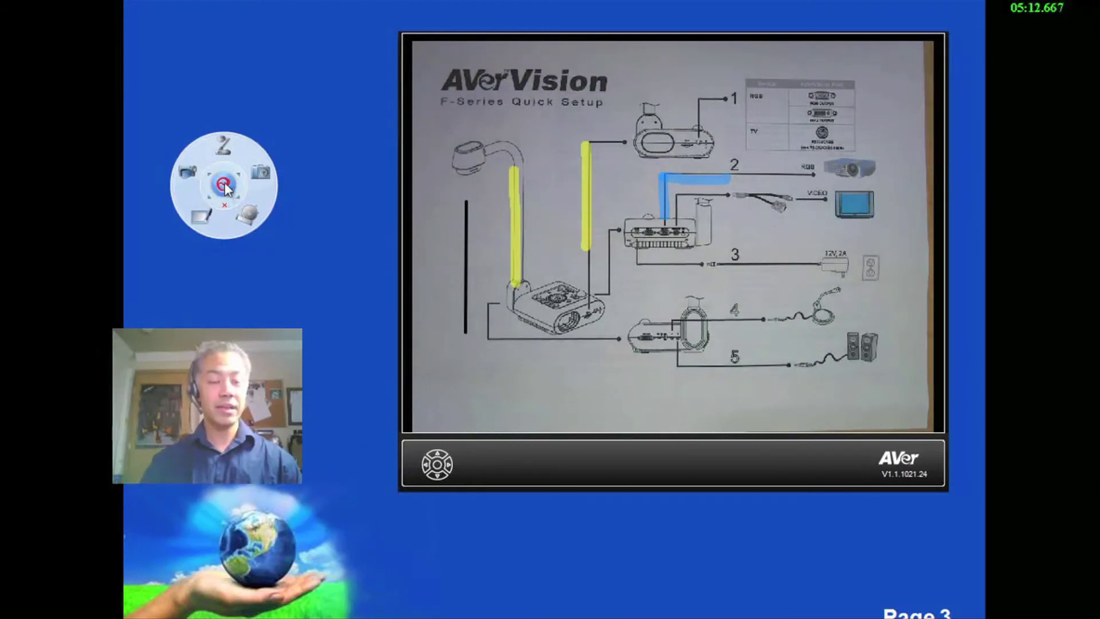
pyautogui.click(225, 182)
pyautogui.moveTo(225, 182)
pyautogui.mouseDown()
pyautogui.moveTo(201, 214)
pyautogui.moveTo(227, 249)
pyautogui.moveTo(259, 231)
pyautogui.moveTo(249, 161)
pyautogui.moveTo(208, 170)
pyautogui.moveTo(203, 215)
pyautogui.moveTo(228, 270)
pyautogui.moveTo(225, 148)
pyautogui.moveTo(266, 312)
pyautogui.mouseUp()
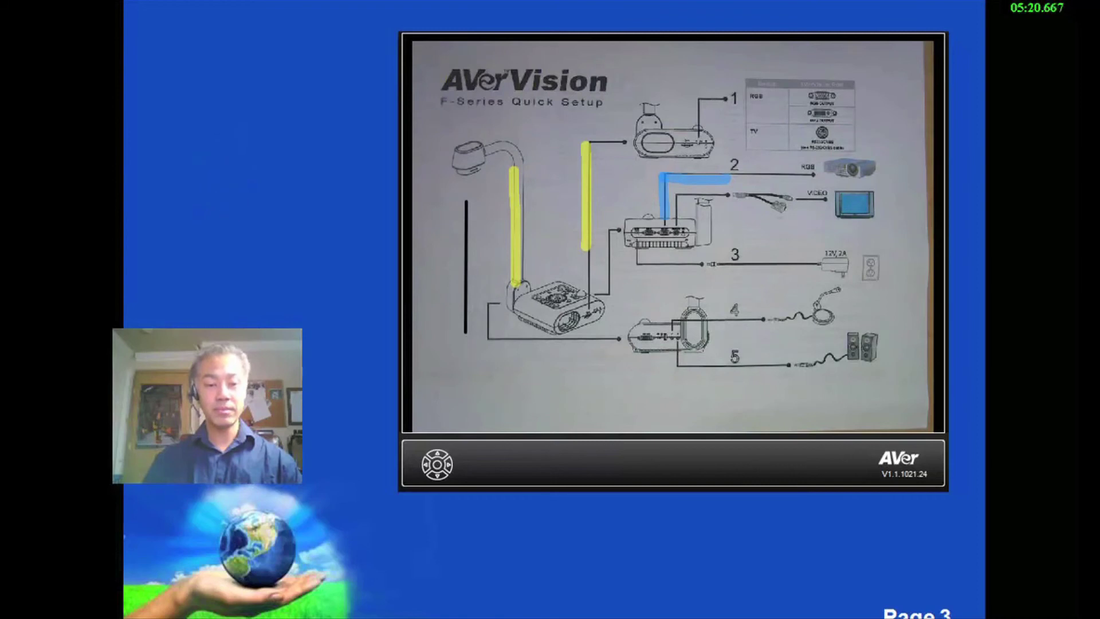
pyautogui.click(468, 499)
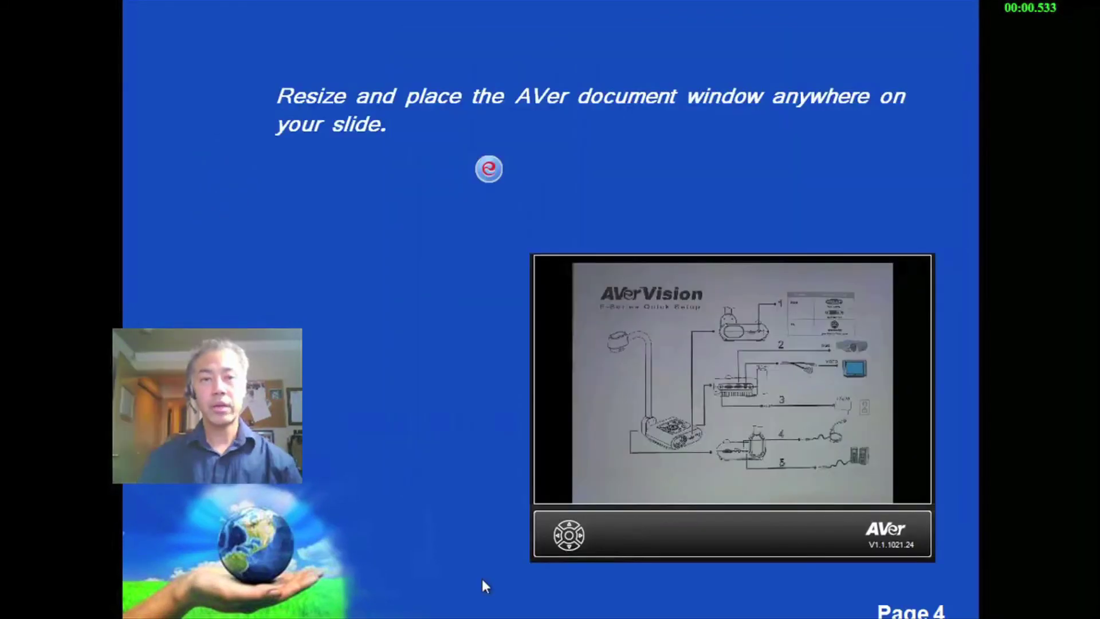